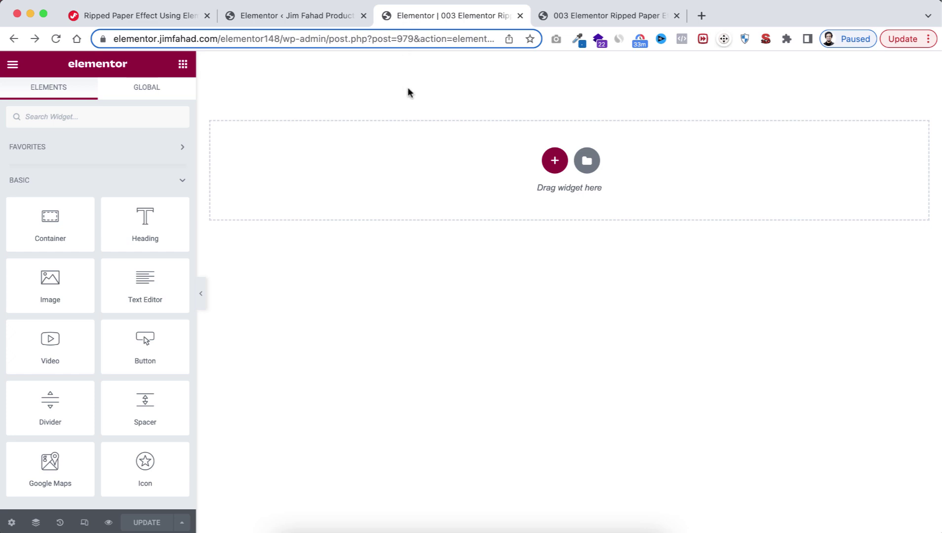
- Confirm the Flexbox Container experiment is Active in Elementor's settings
click(314, 16)
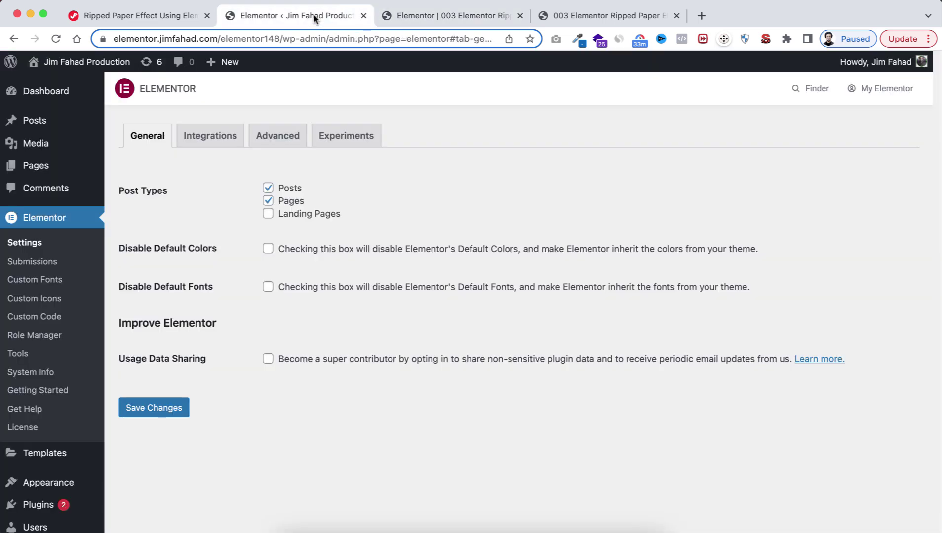
click(351, 136)
scroll(405, 265, down, 5)
scroll(405, 267, down, 6)
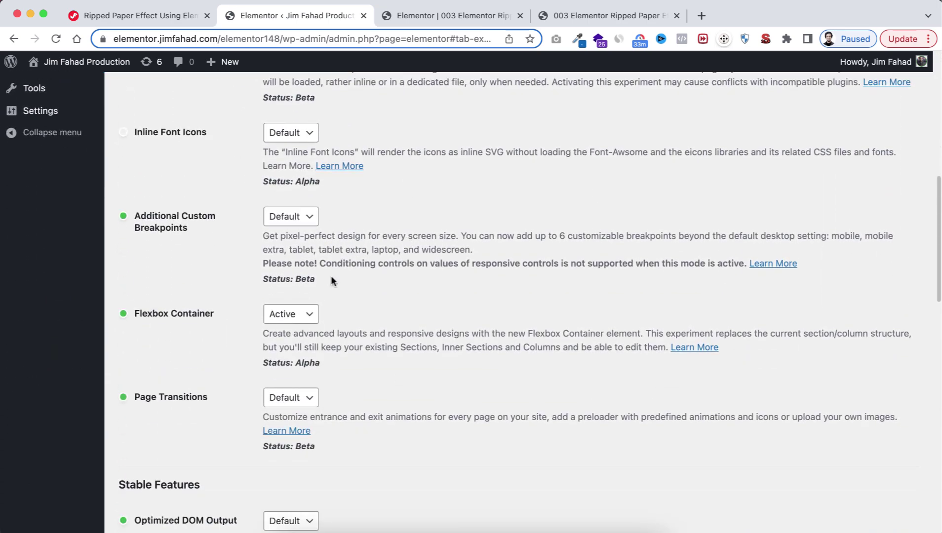
click(290, 310)
click(288, 313)
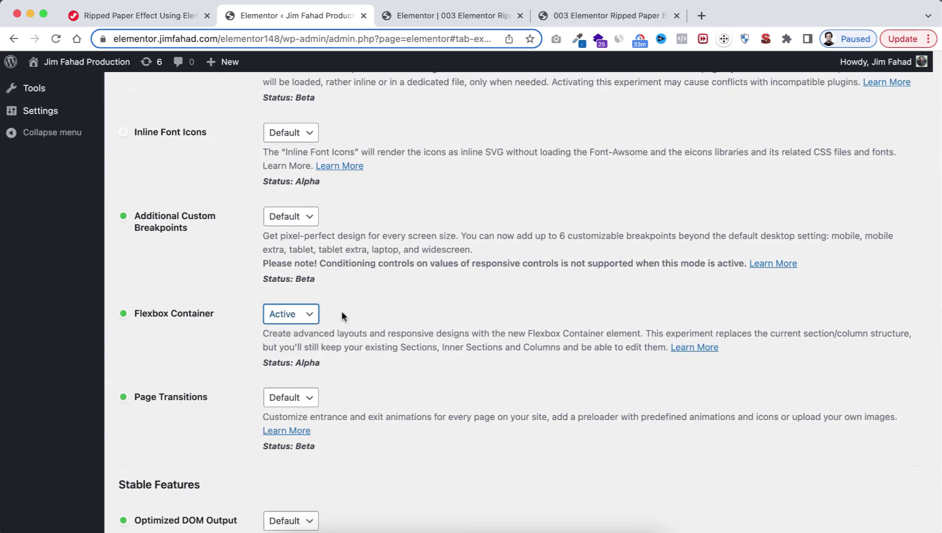
click(427, 16)
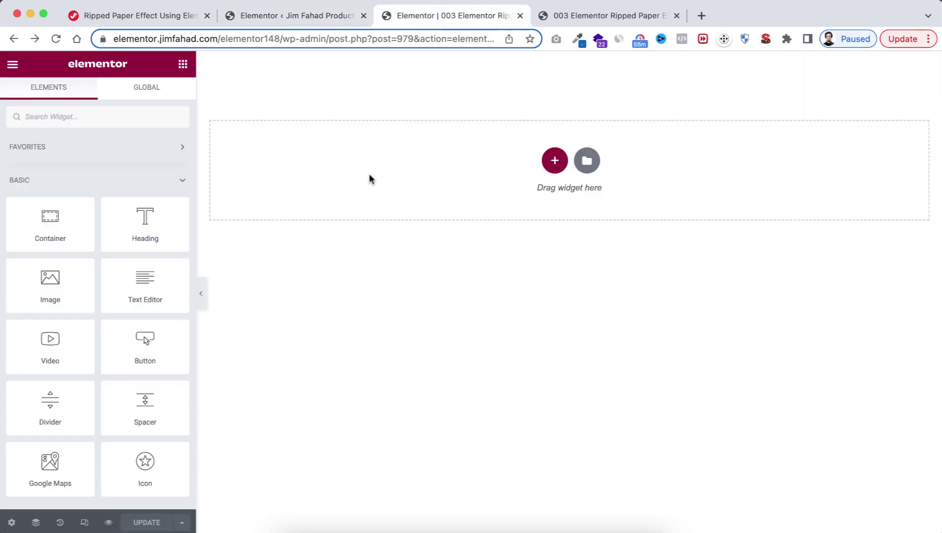
- Add a two-column section with a minimum height of 100 VH
click(555, 161)
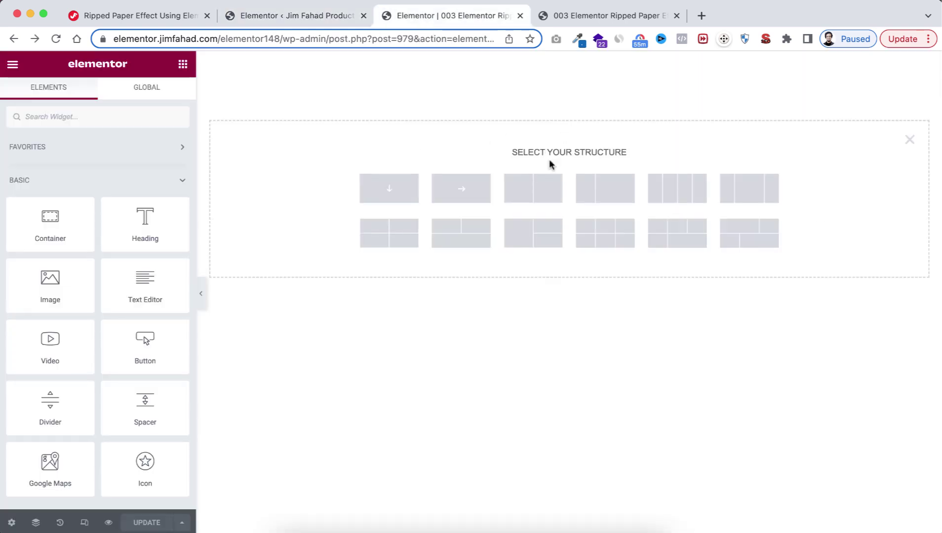
click(543, 192)
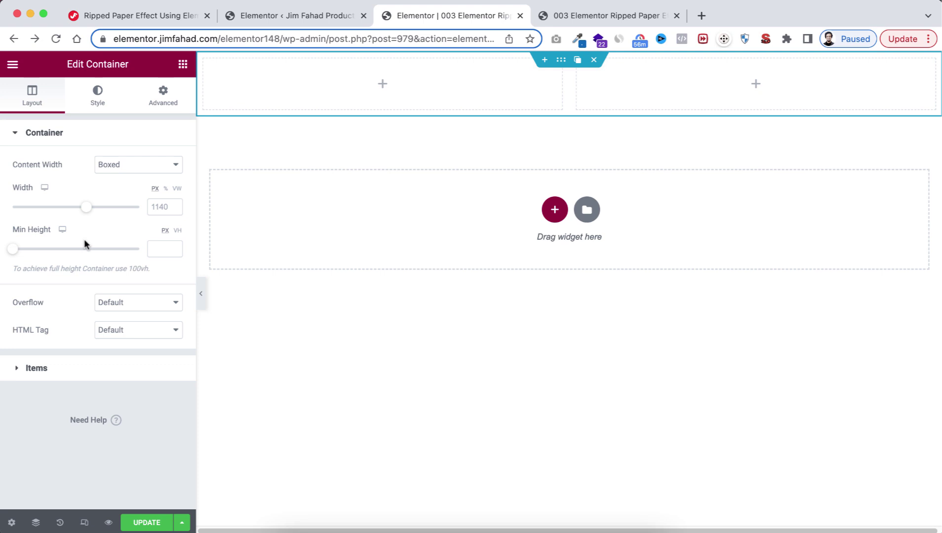
click(177, 230)
click(160, 249)
text(100)
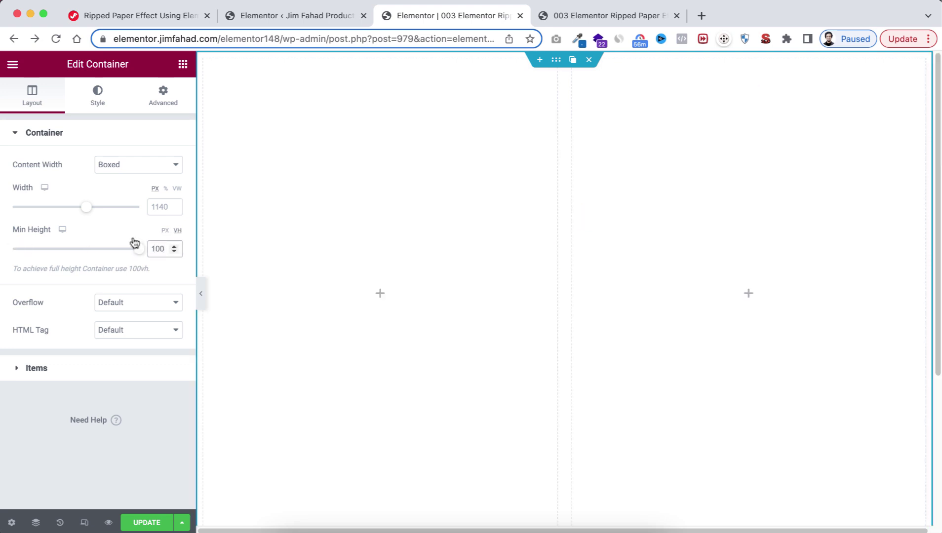
- Centre the columns vertically and horizontally, and set the left column's width to 40%
click(110, 369)
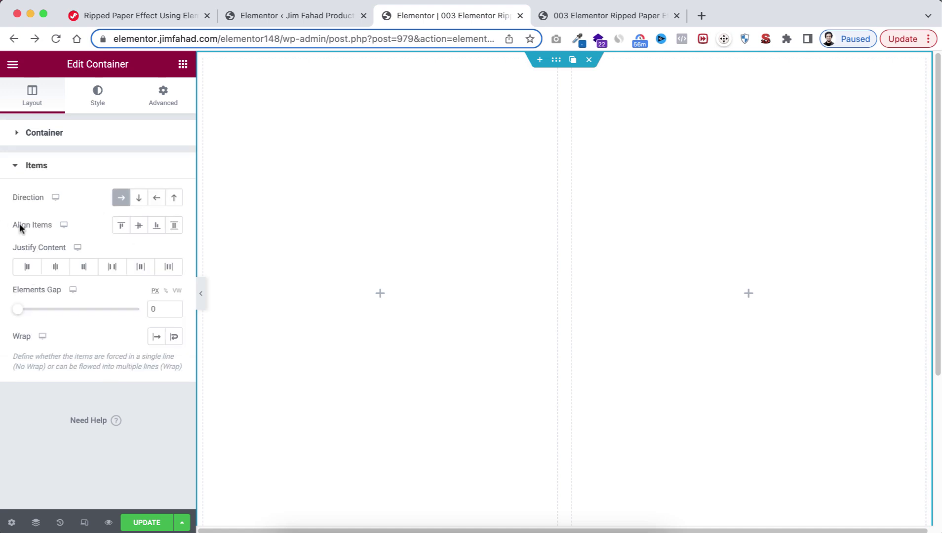
click(139, 226)
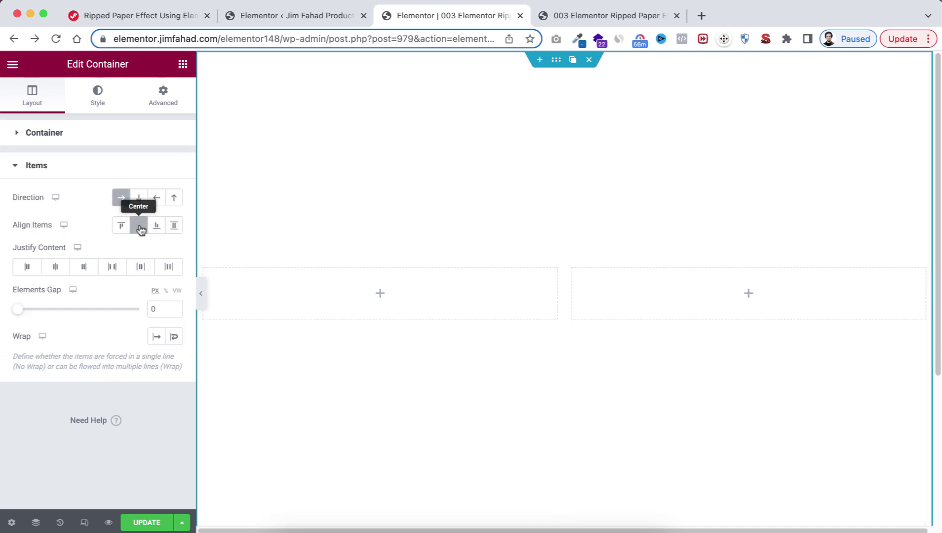
click(54, 267)
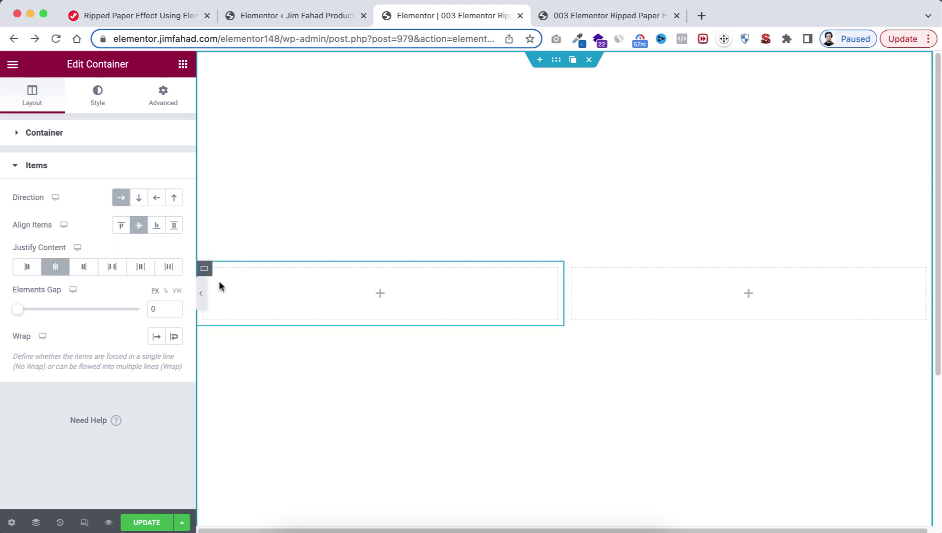
click(205, 269)
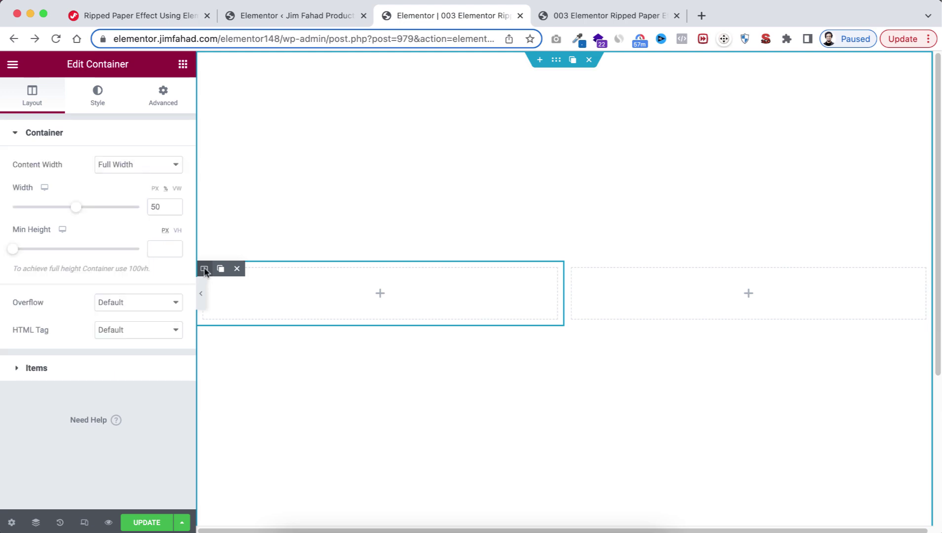
drag(168, 207, 148, 205)
text(40)
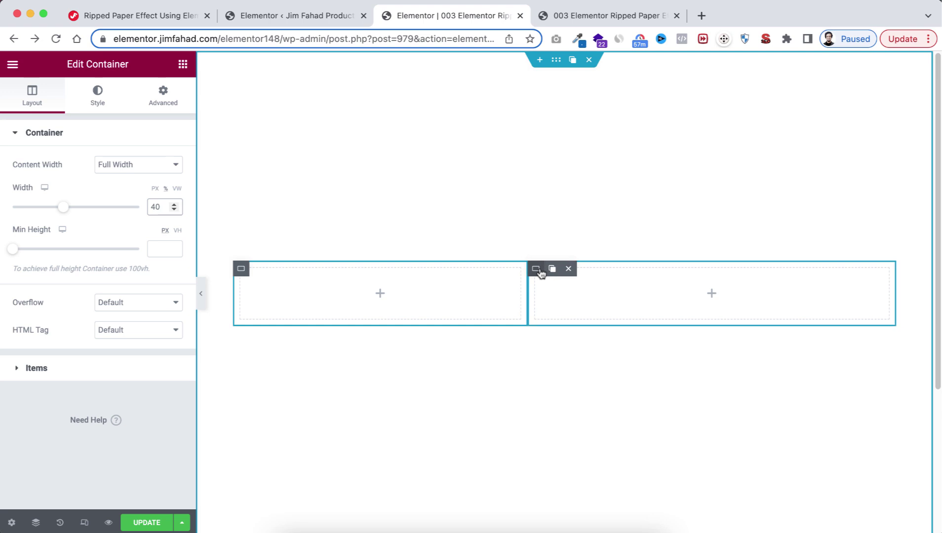
click(539, 270)
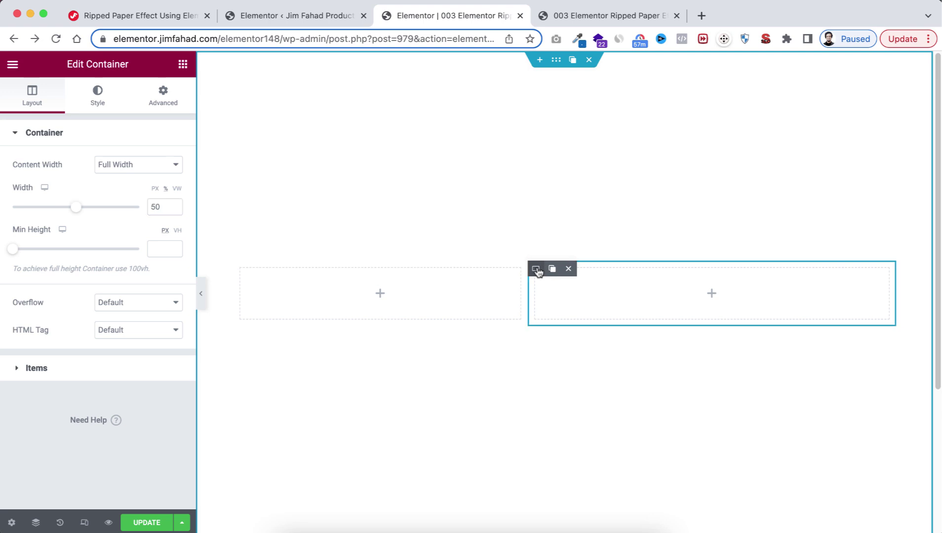
- Set the right column width to 60% and the left column's left padding to 8
double_click(157, 206)
text(60)
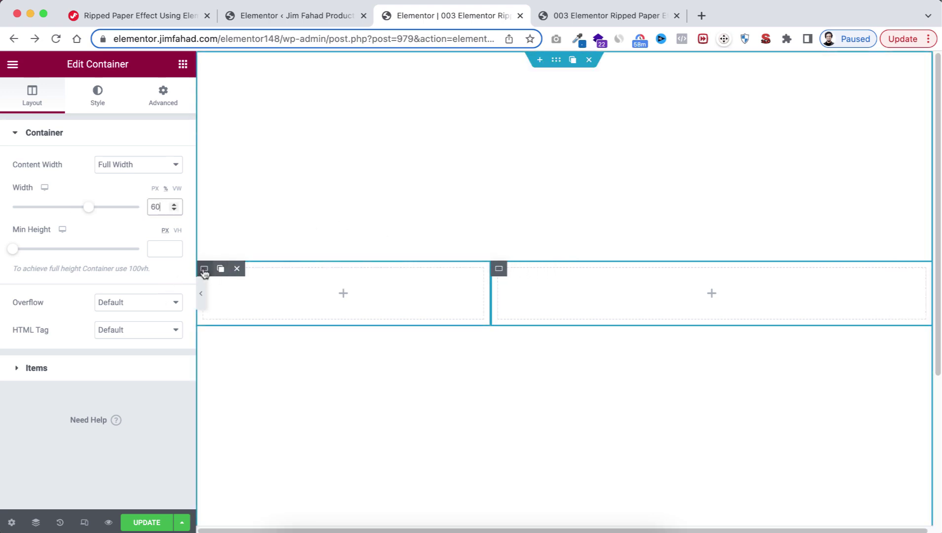
click(204, 270)
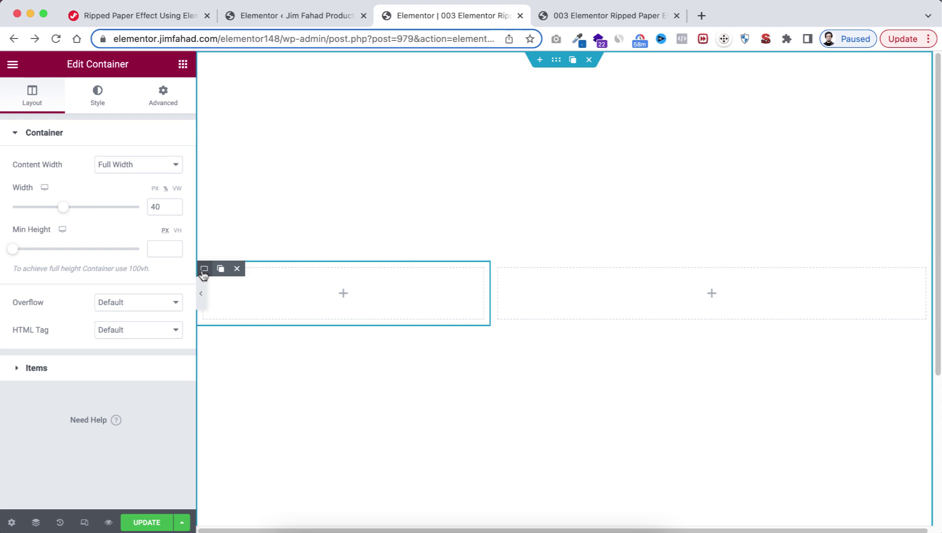
click(163, 95)
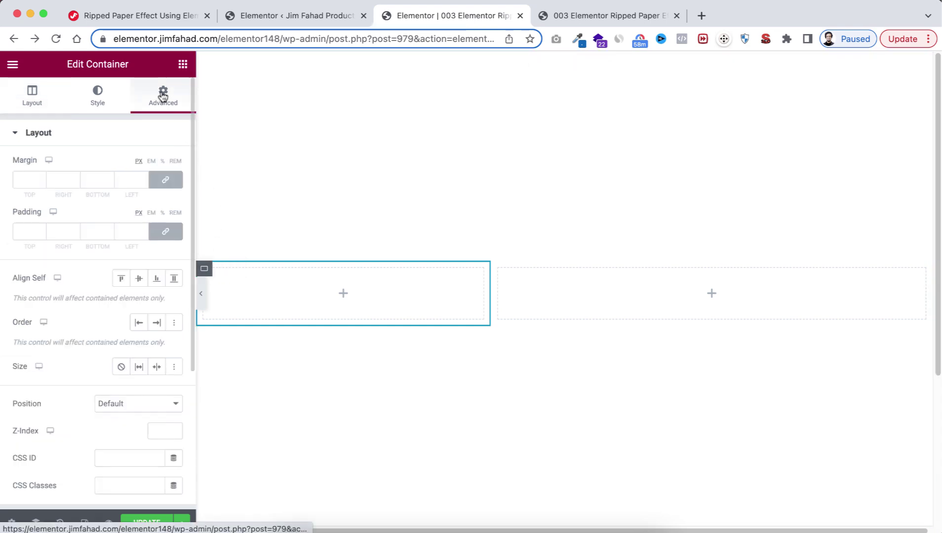
click(168, 232)
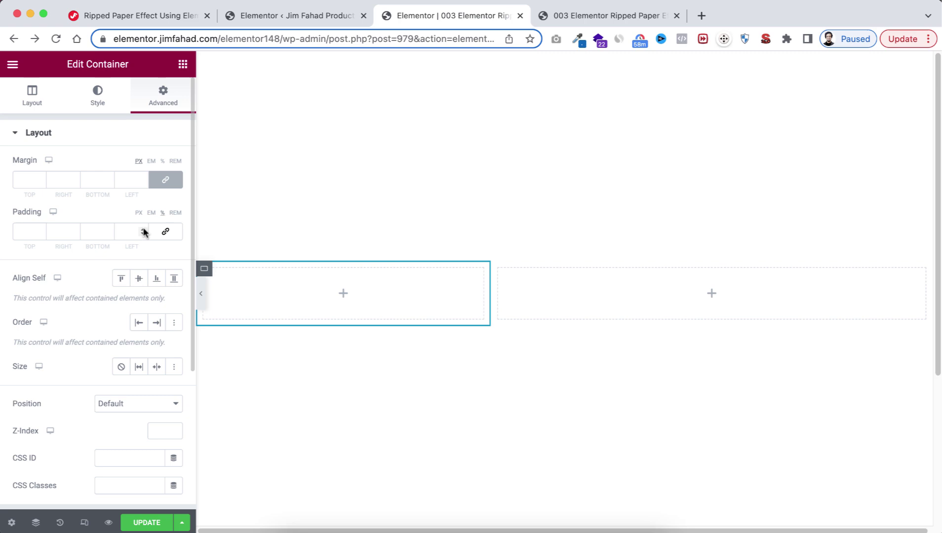
click(123, 231)
text(8)
- Add a Heading widget to the left column containing the pasted greeting text
click(183, 64)
drag(114, 197, 298, 282)
drag(125, 175, 58, 170)
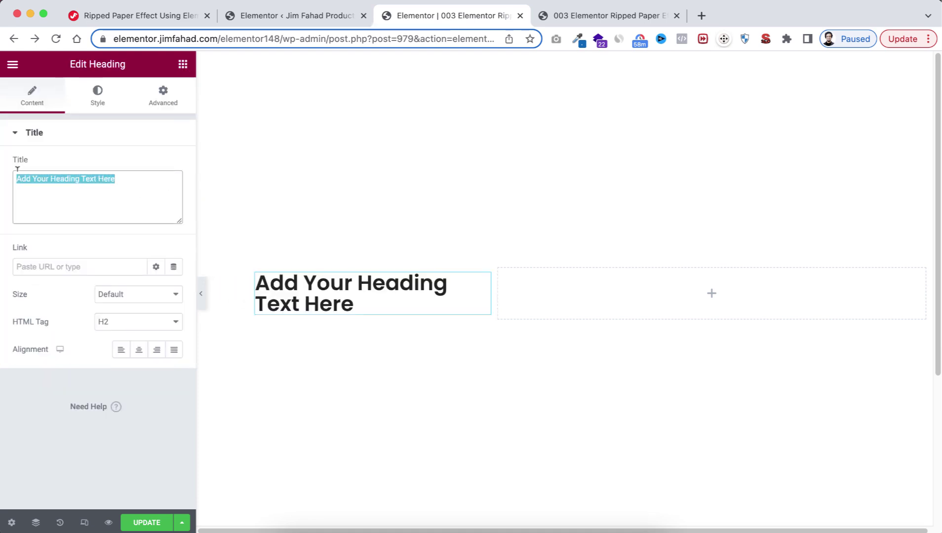
text(Hey! I'm Marufa)
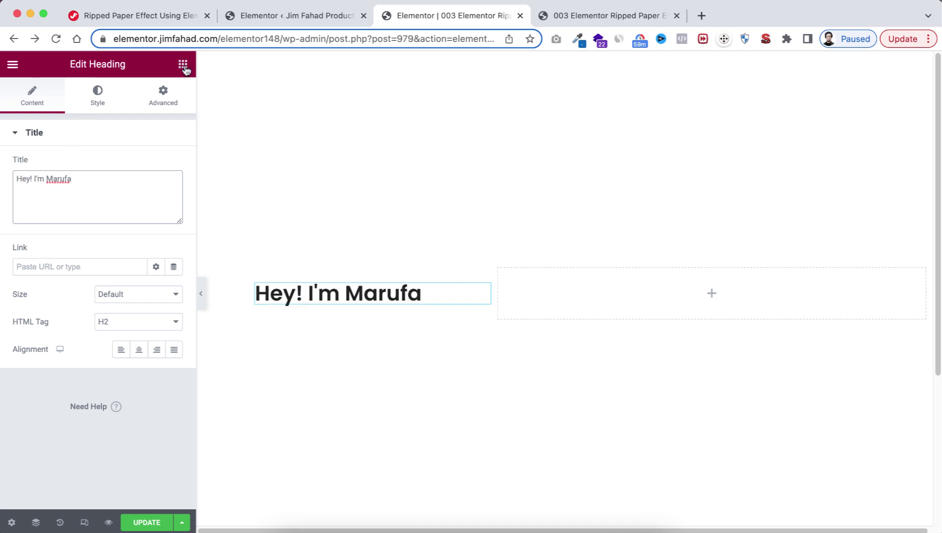
- Add a Text Editor paragraph and a button below the heading
click(184, 66)
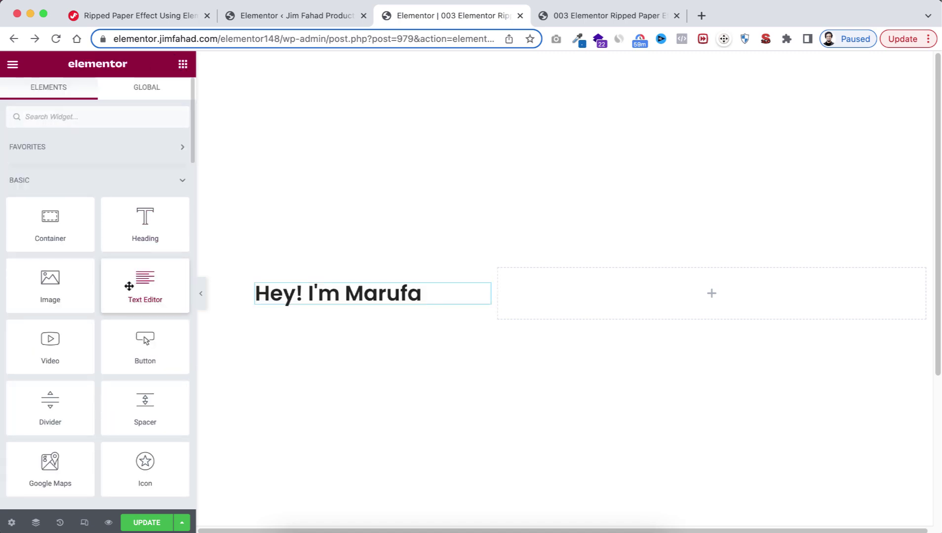
drag(129, 286, 293, 306)
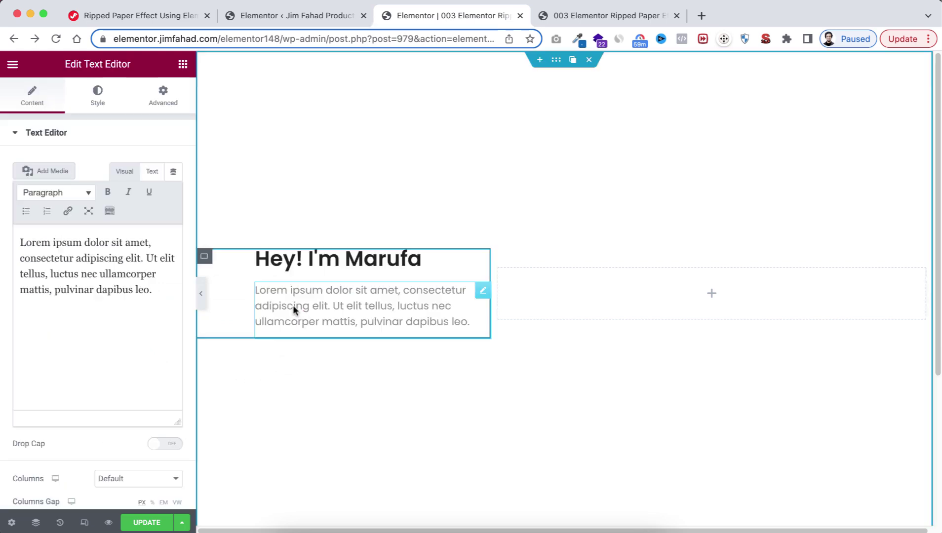
click(183, 64)
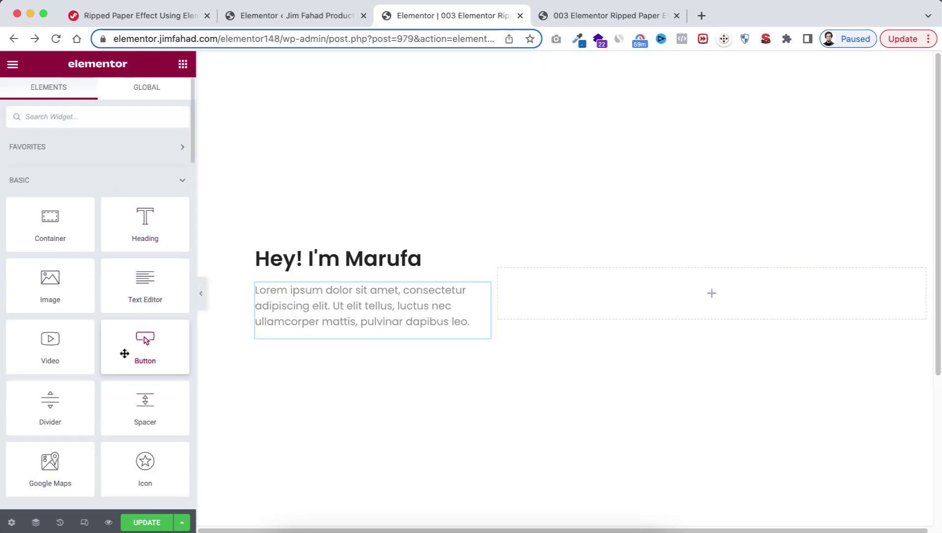
drag(125, 353, 275, 334)
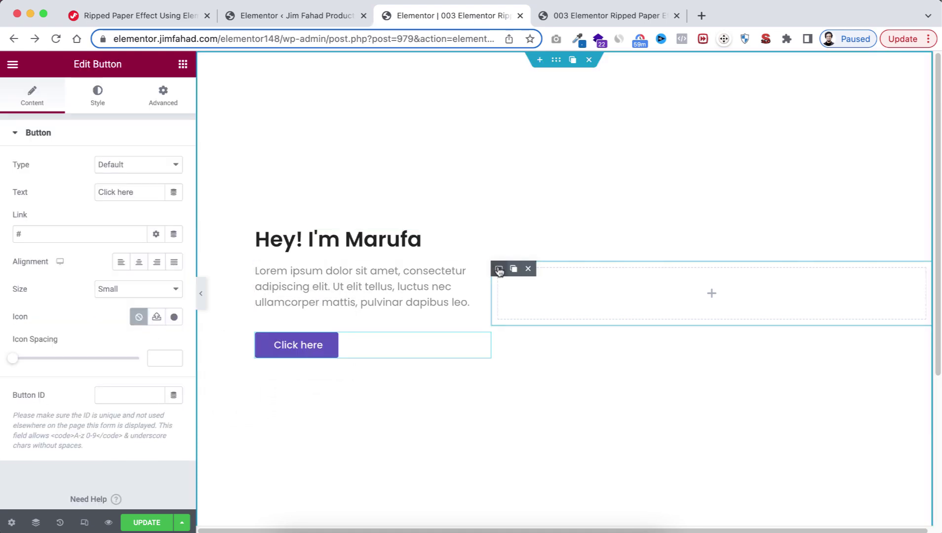
click(499, 270)
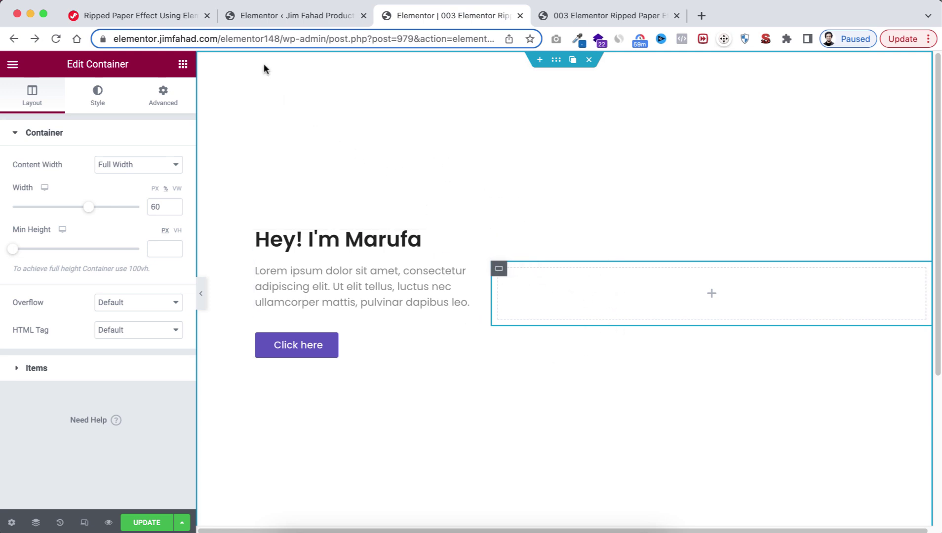
- Place an Image widget in the right column showing the portrait of the woman on red
click(183, 64)
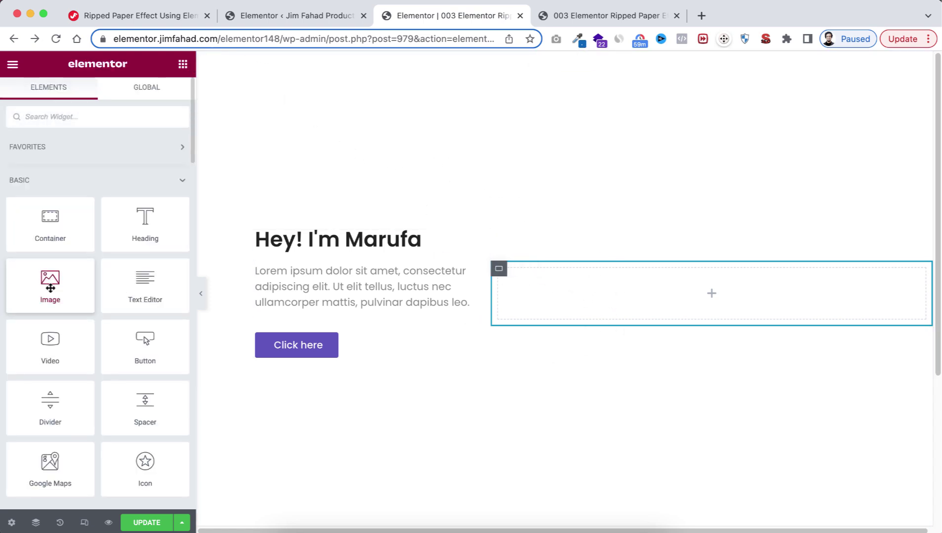
drag(50, 288, 600, 299)
click(107, 197)
click(200, 231)
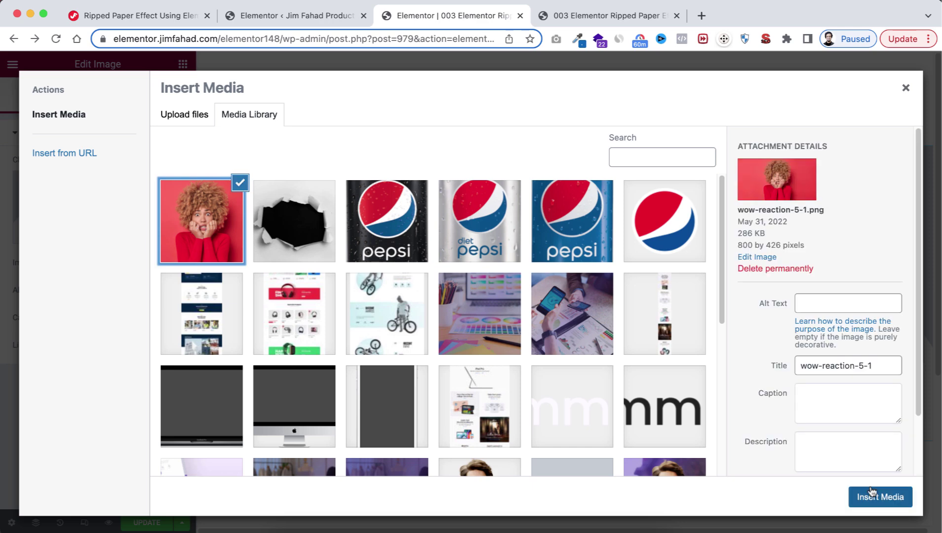
click(871, 492)
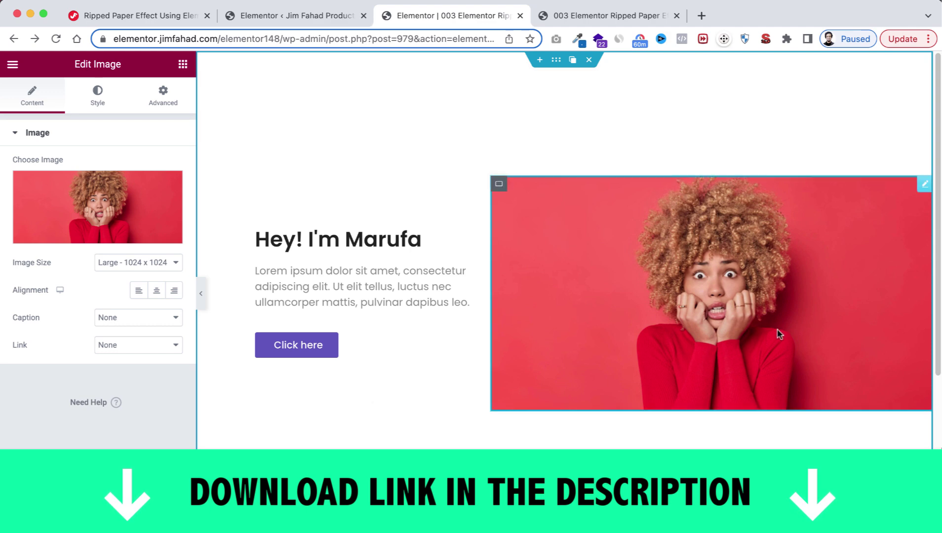
- Style the image at 100% width, 400 px height with Cover fit, then duplicate it
click(90, 95)
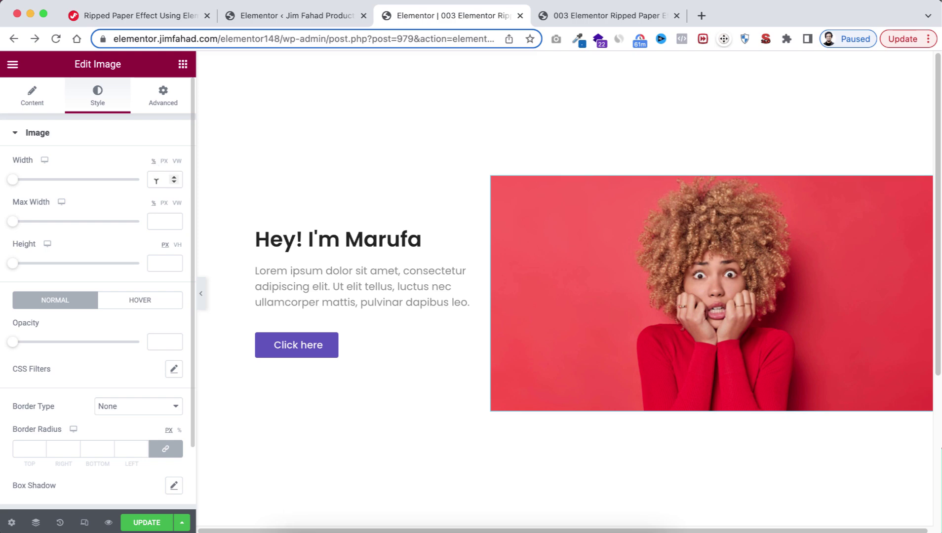
click(156, 179)
text(100)
click(158, 263)
text(400)
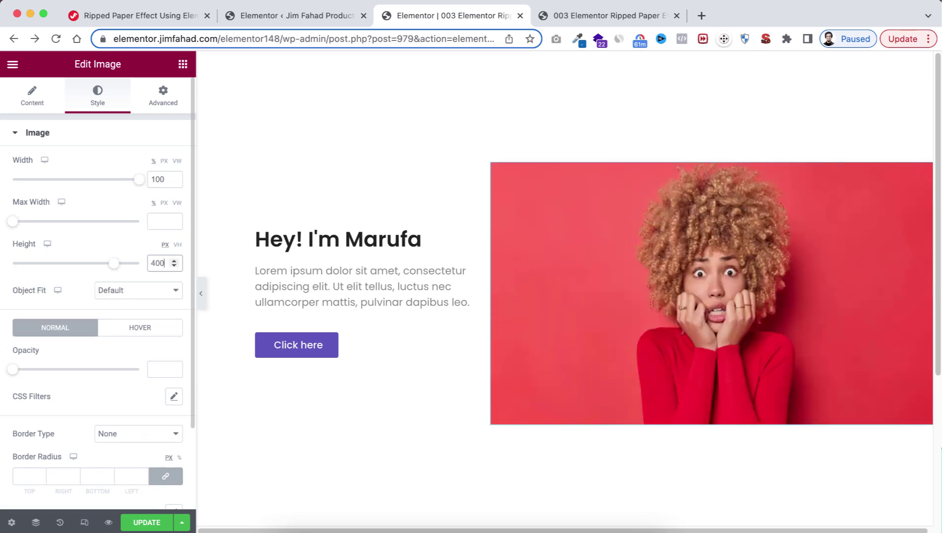
click(120, 292)
click(117, 320)
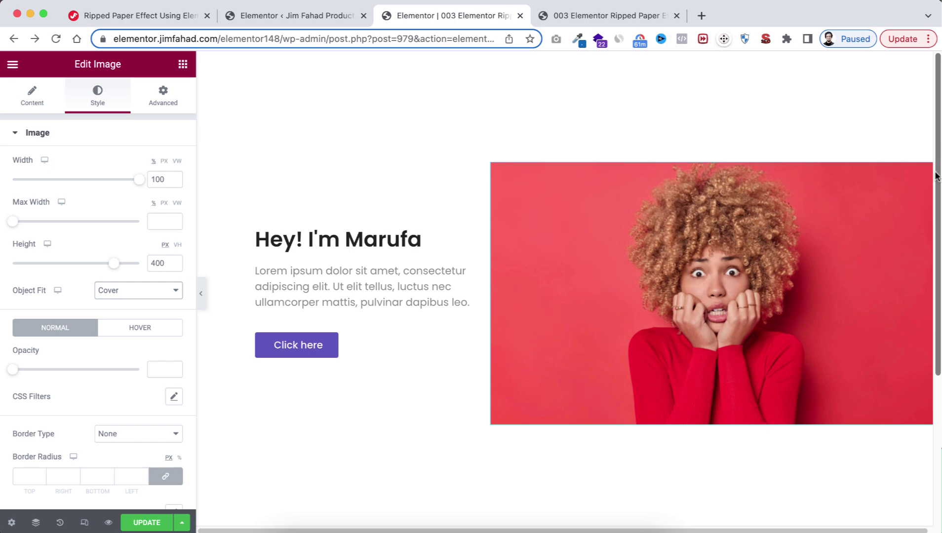
click(908, 171)
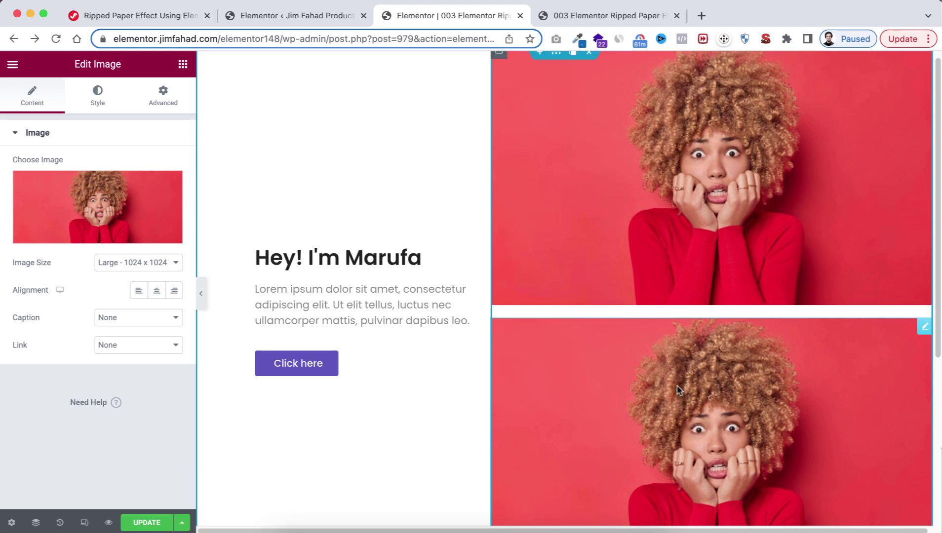
scroll(674, 395, down, 3)
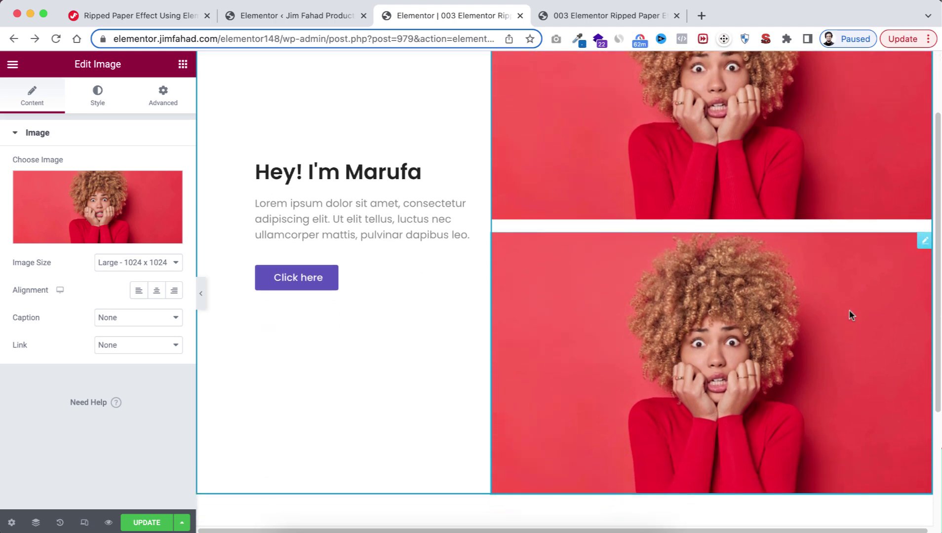
- Swap the second image for white-ripped-paper-black-background-scaled.jpg from the Media Library
click(94, 187)
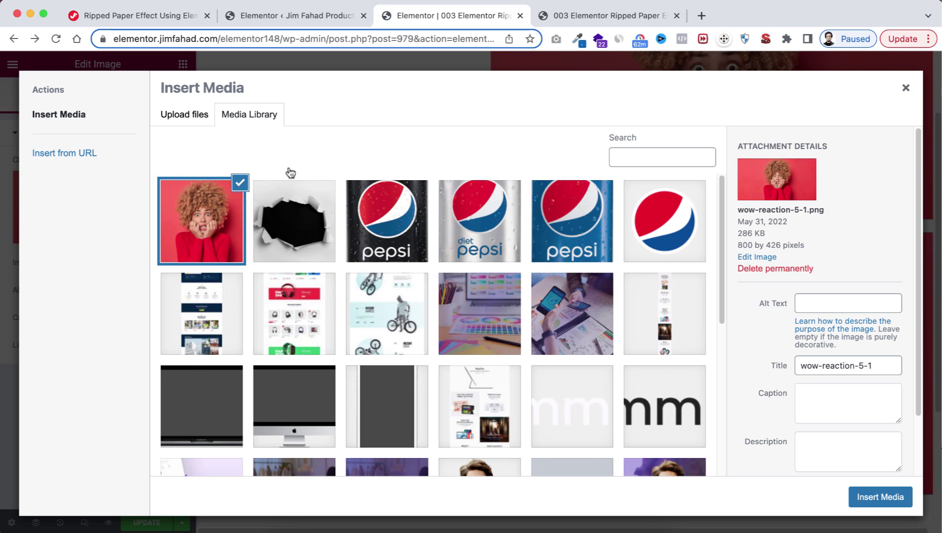
click(299, 213)
click(301, 205)
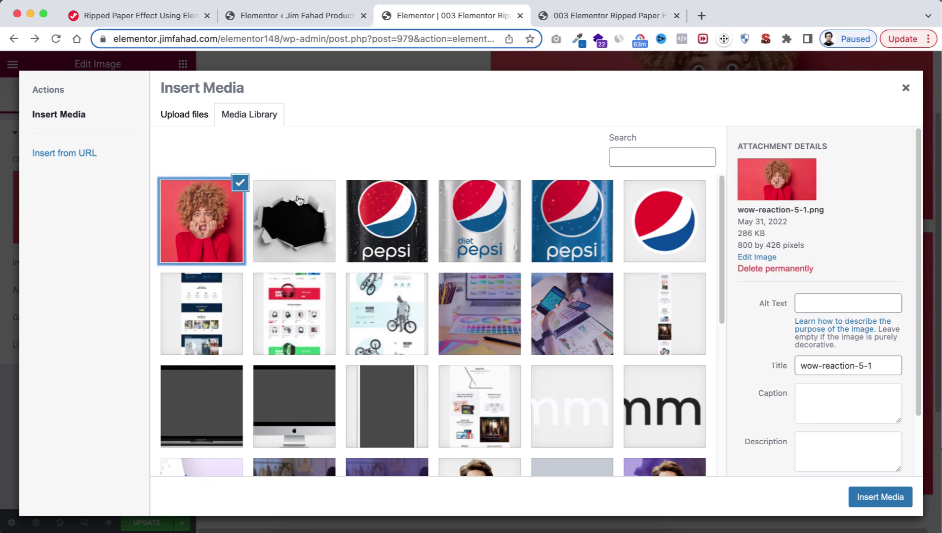
click(304, 208)
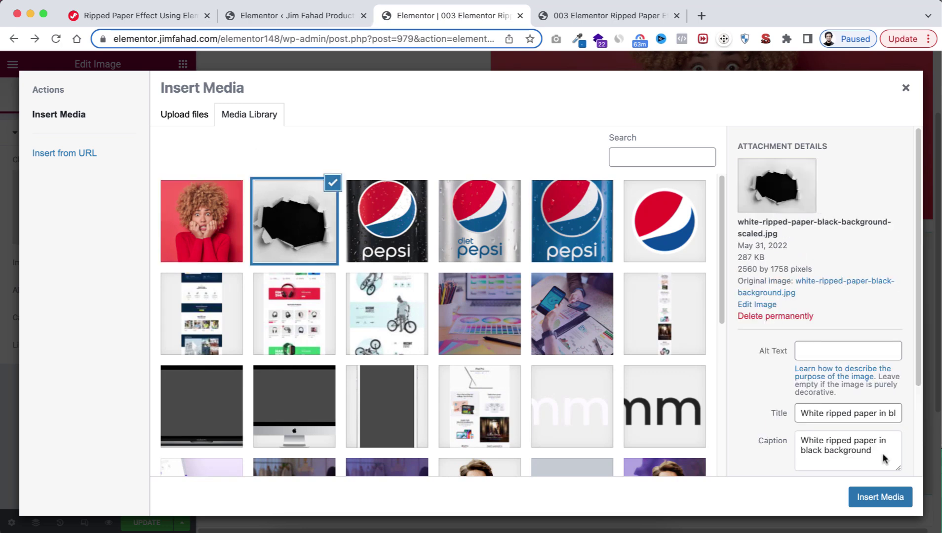
click(869, 502)
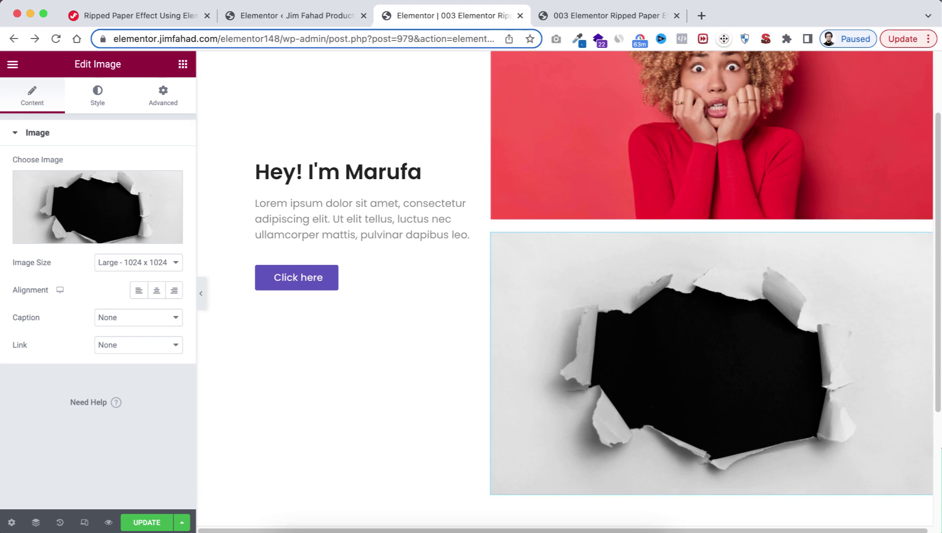
- Expand the Custom CSS section in the ripped-paper image's Advanced settings
click(173, 101)
scroll(106, 197, down, 10)
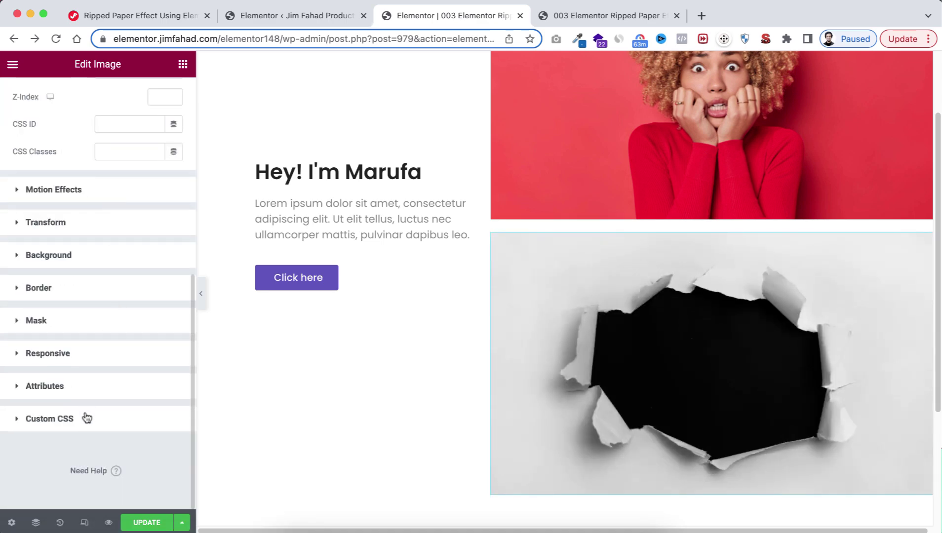
click(86, 417)
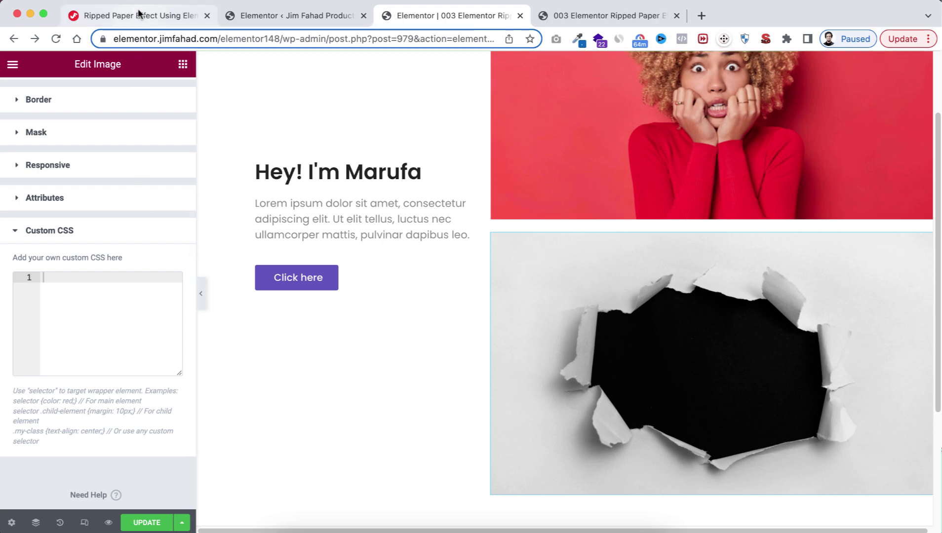
- Copy the Ripped Paper CSS rule from the Jim Fahad Digital tutorial and return to Elementor
click(139, 16)
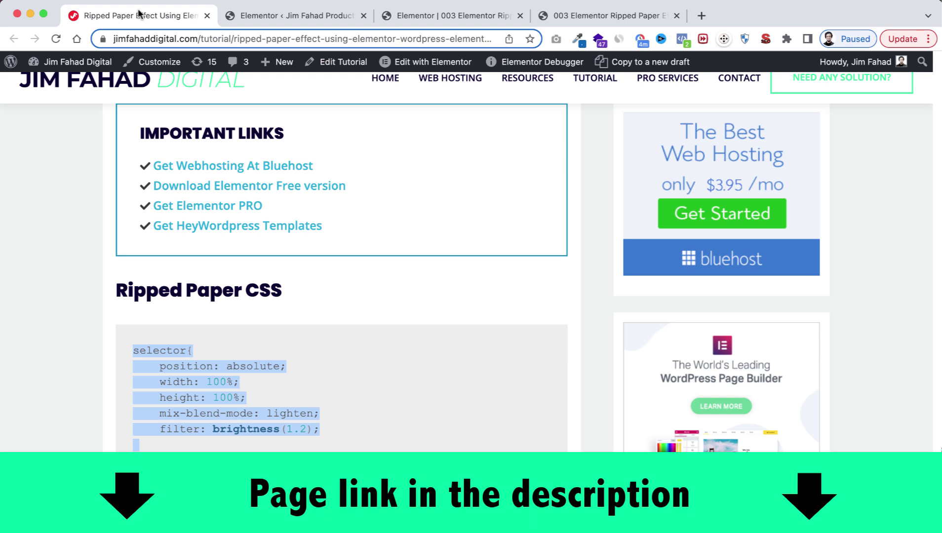
click(115, 316)
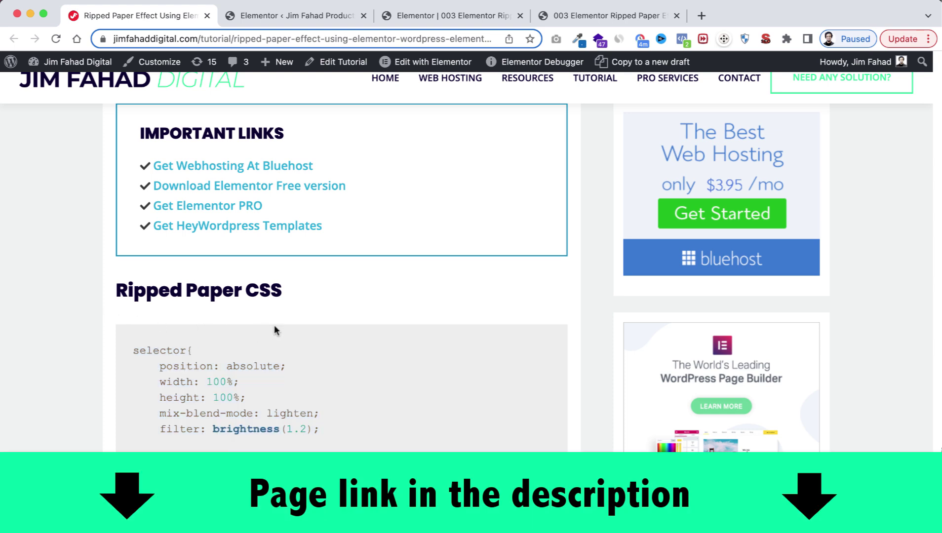
drag(129, 343, 139, 447)
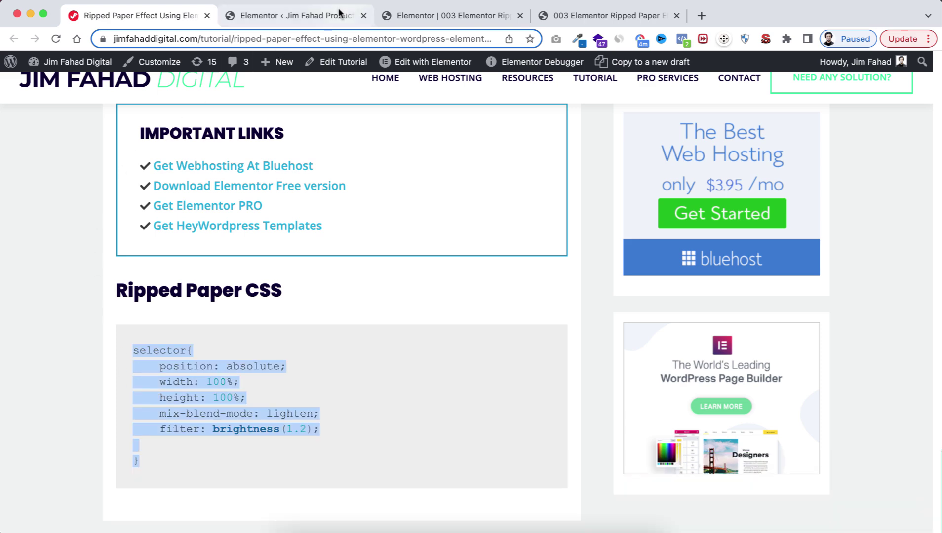
click(339, 15)
click(451, 15)
- Paste the ripped-paper CSS into Custom CSS, trying brightness 1.5 before settling on 1.2
right_click(95, 318)
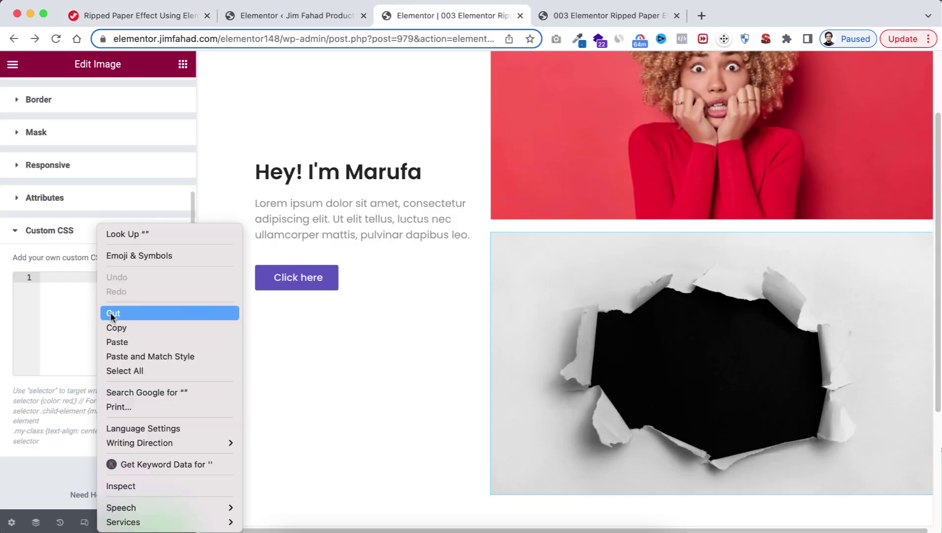
click(116, 328)
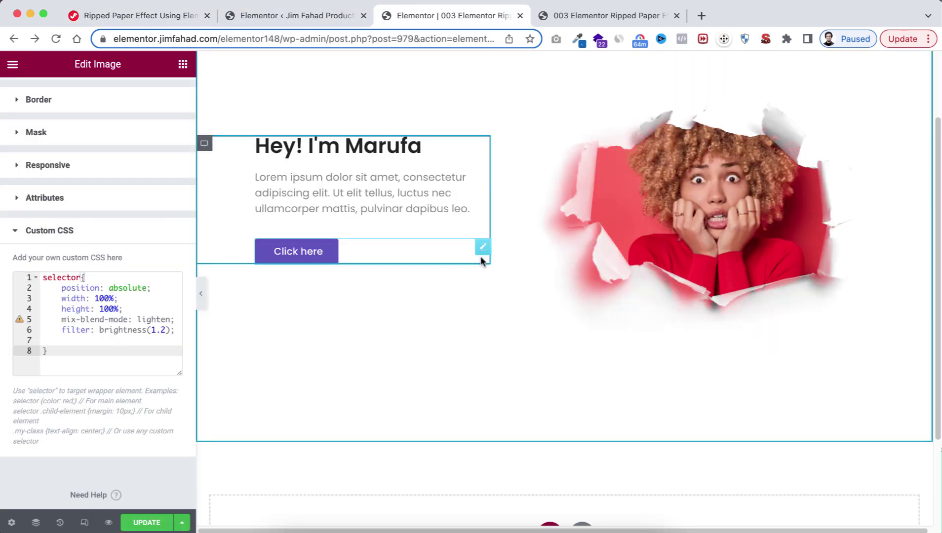
click(165, 330)
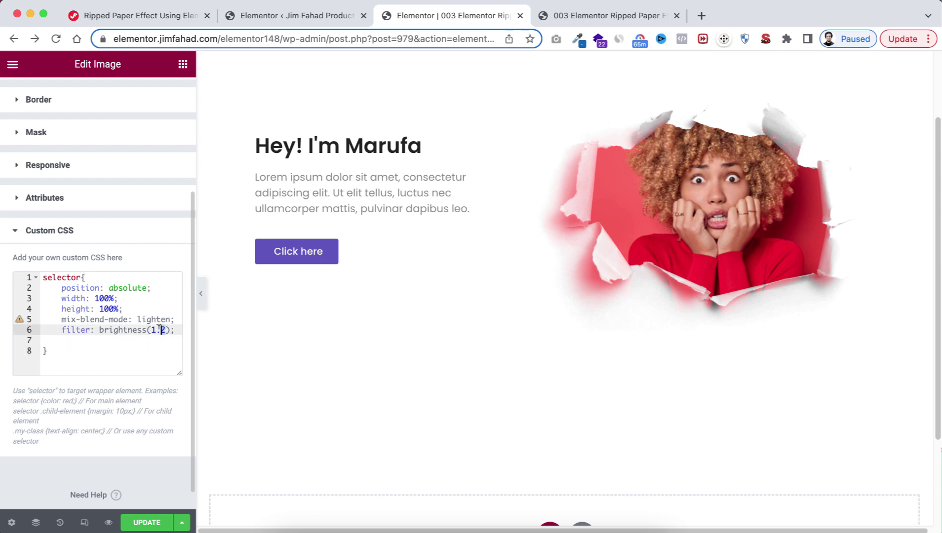
text(5)
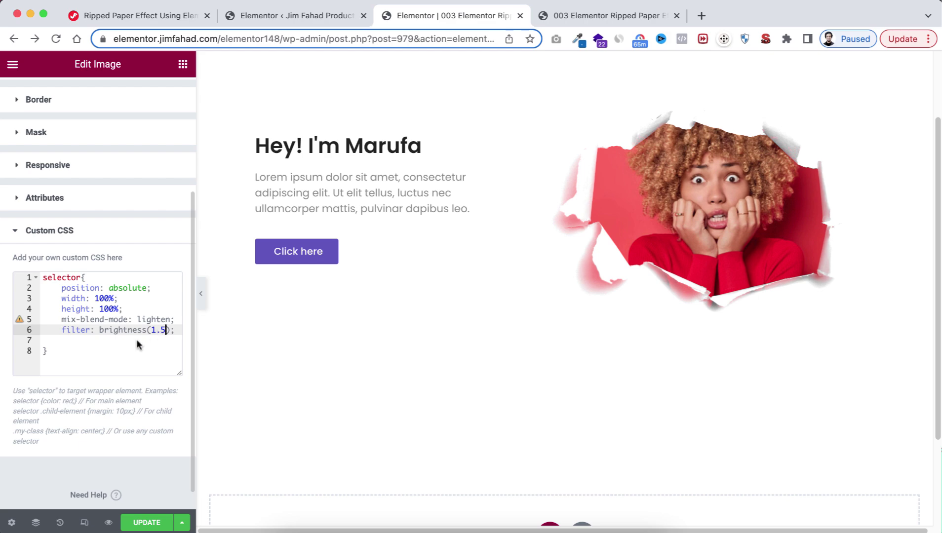
key(BackSpace)
text(2)
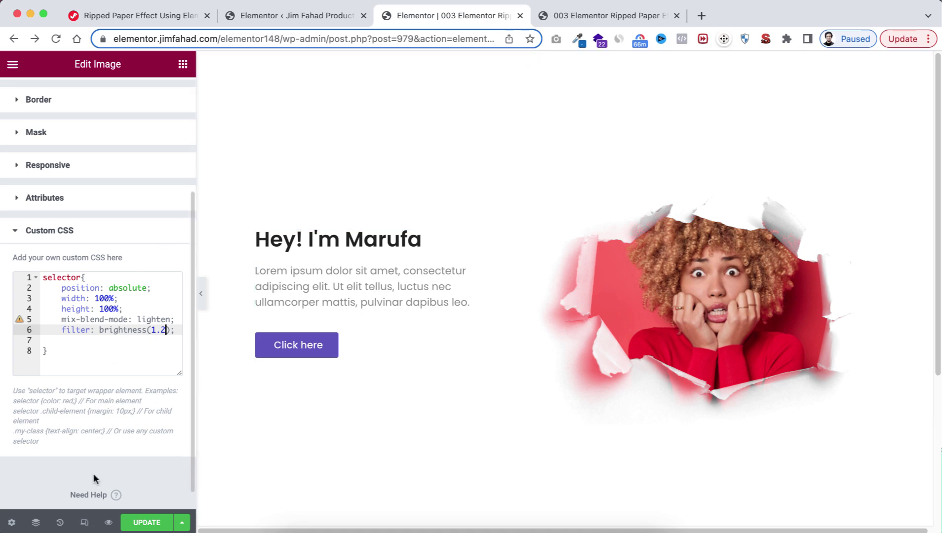
- Preview the page at tablet, then 360 px mobile width, and bring up the hero image's options
click(85, 522)
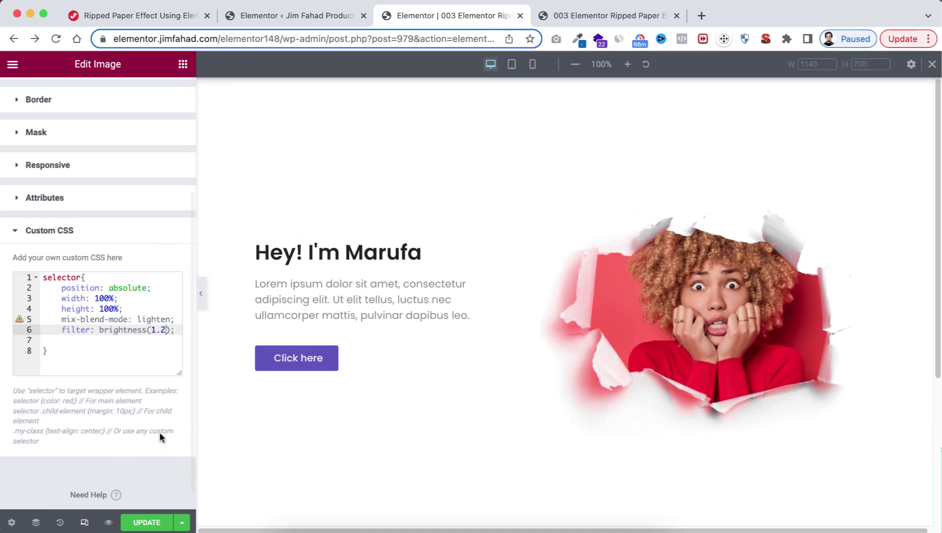
click(512, 66)
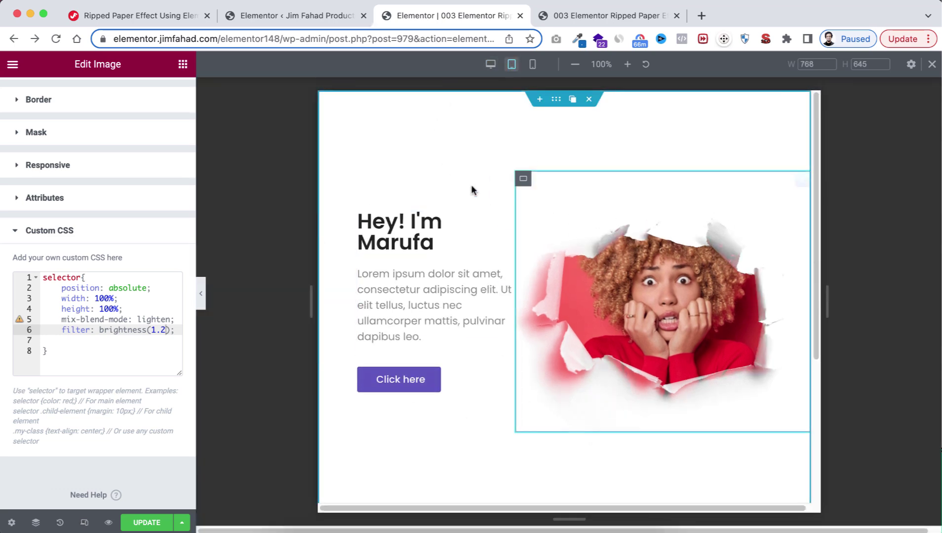
click(533, 66)
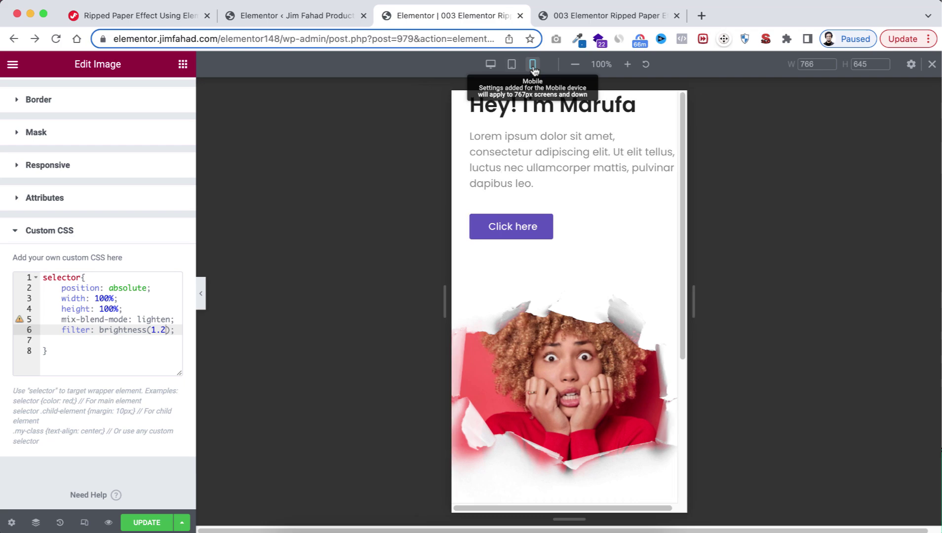
right_click(548, 354)
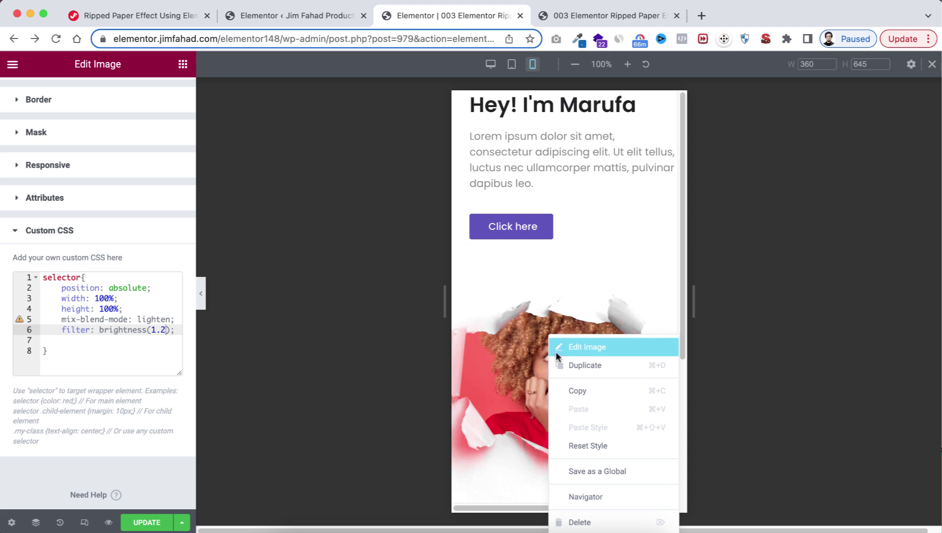
- Using the Navigator, set both the portrait's and ripped-paper image's mobile height to 300 px
click(577, 496)
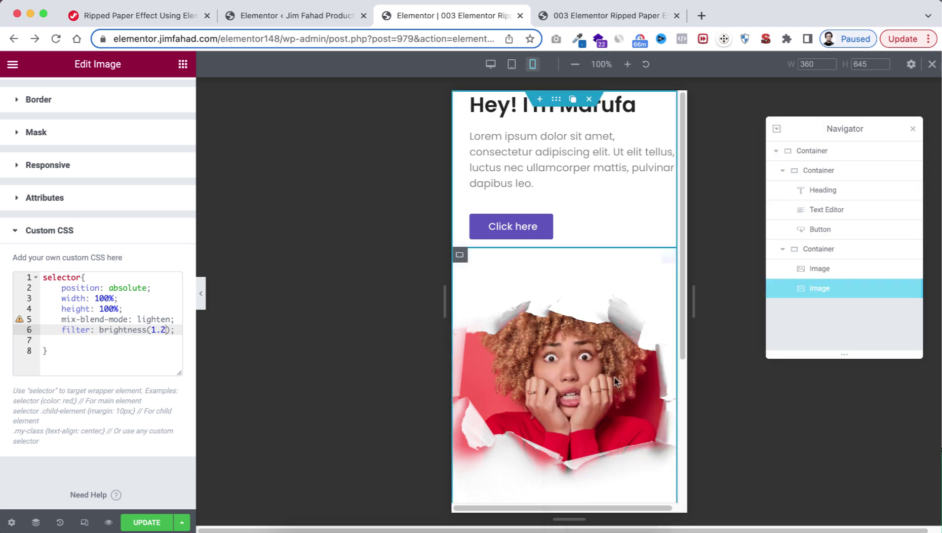
click(820, 268)
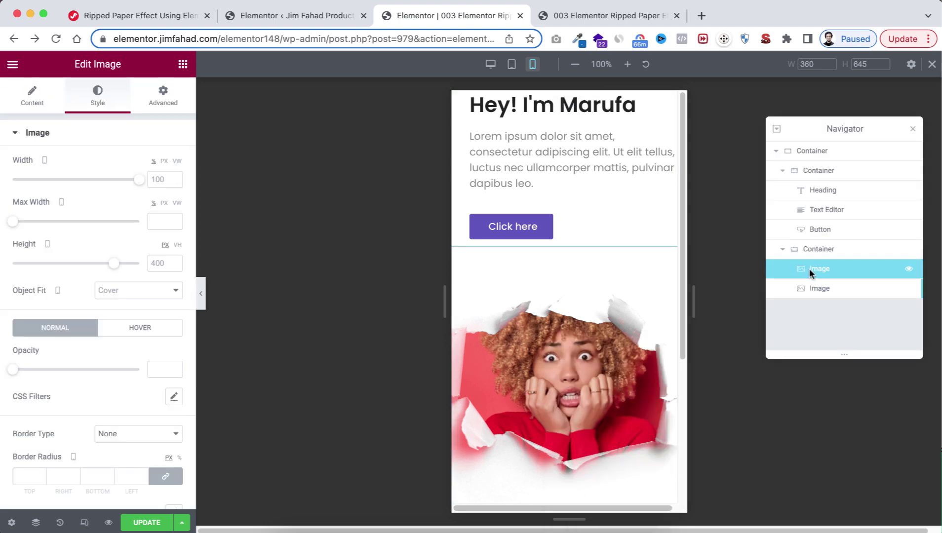
click(156, 262)
key(BackSpace)
text(300)
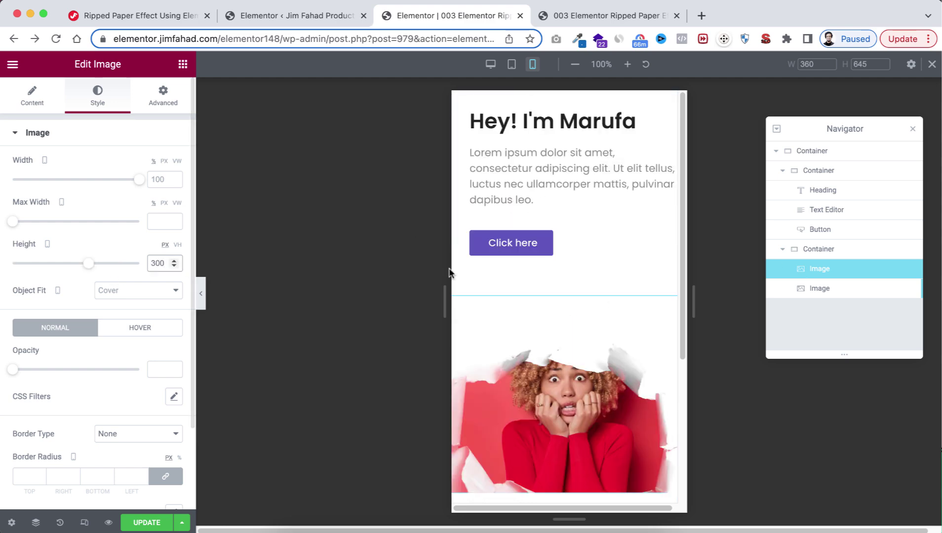
click(811, 290)
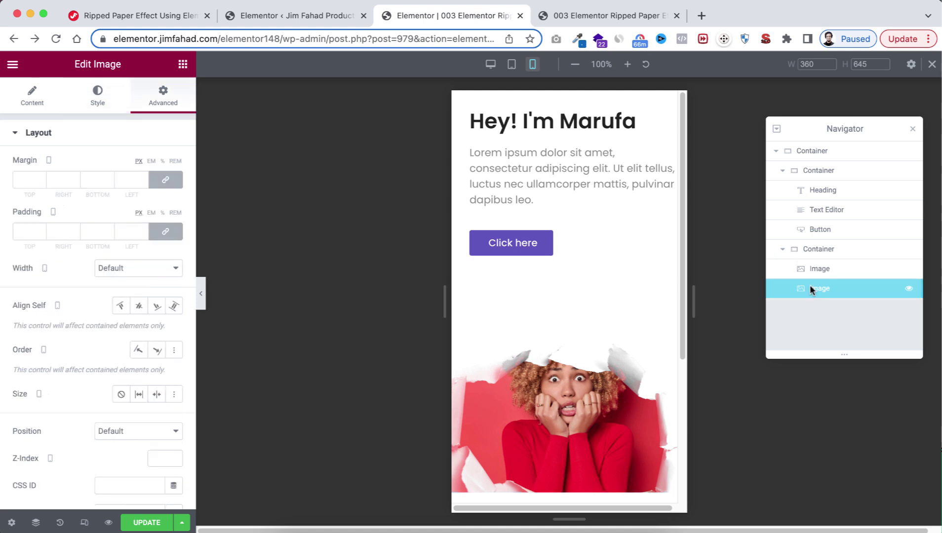
click(91, 95)
click(156, 263)
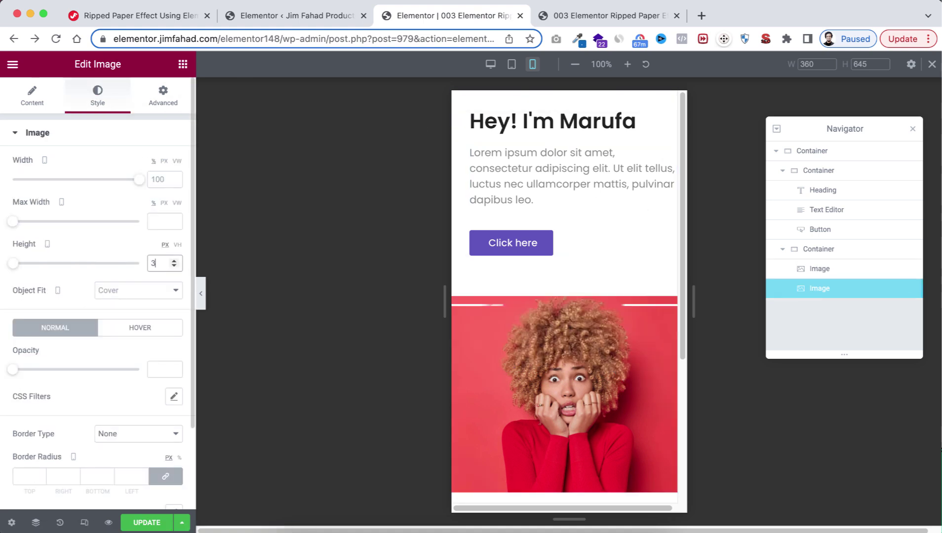
text(300)
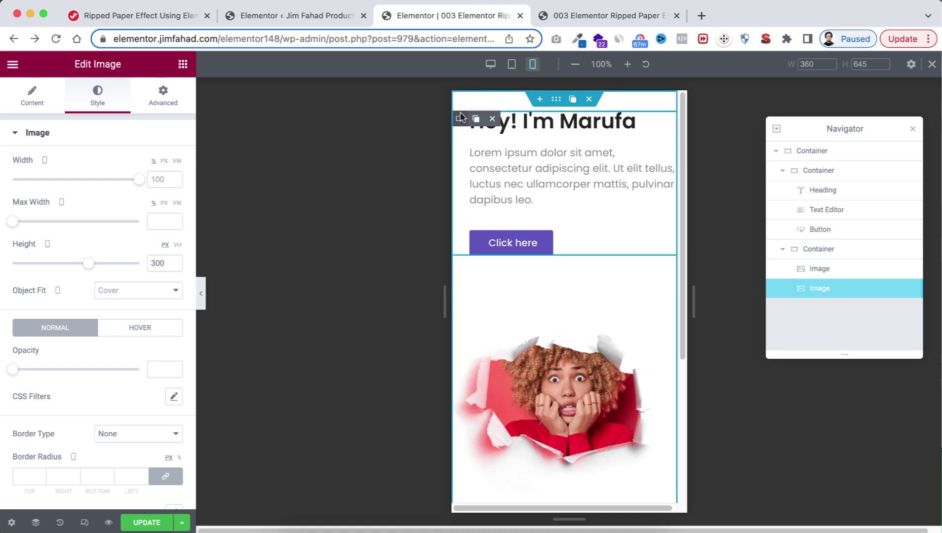
- On mobile, order the text container to End and set hero min height 80, then return to desktop
click(459, 119)
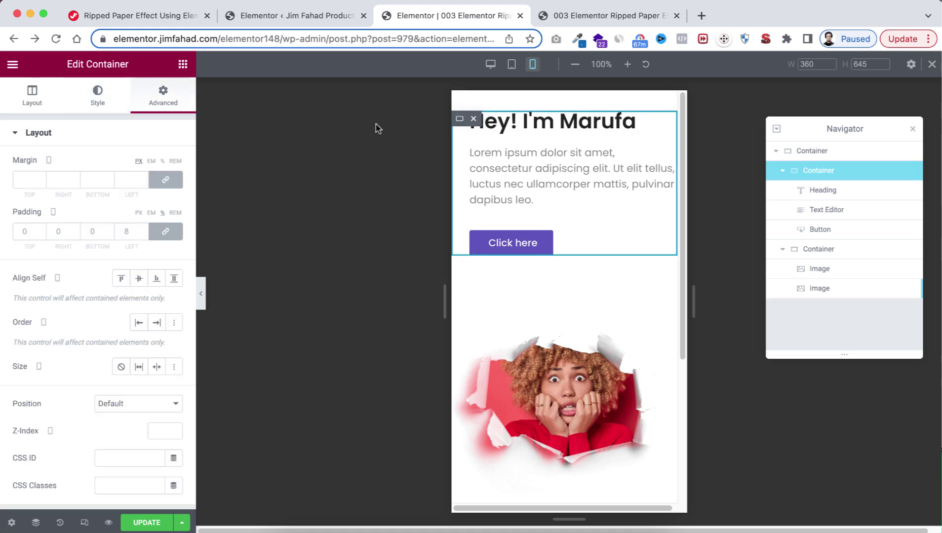
click(158, 323)
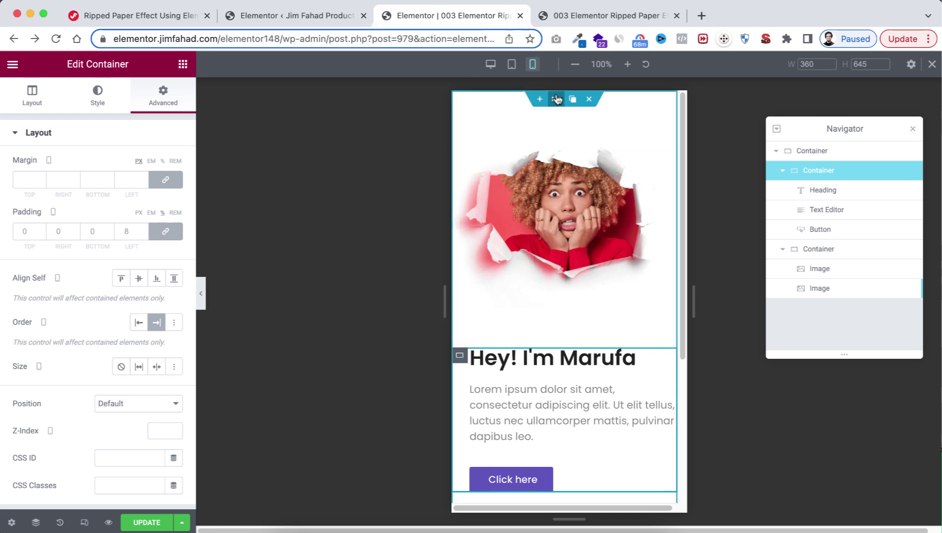
click(555, 124)
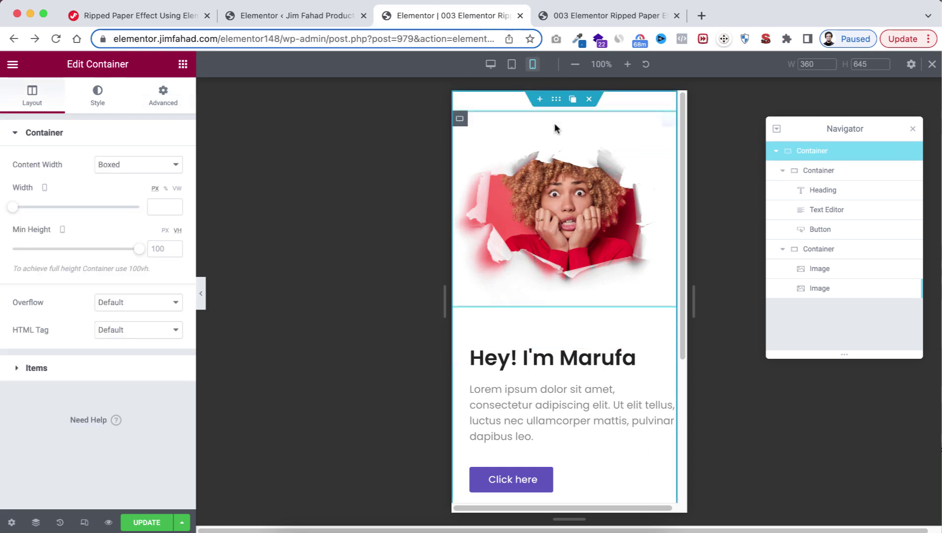
double_click(161, 248)
text(80)
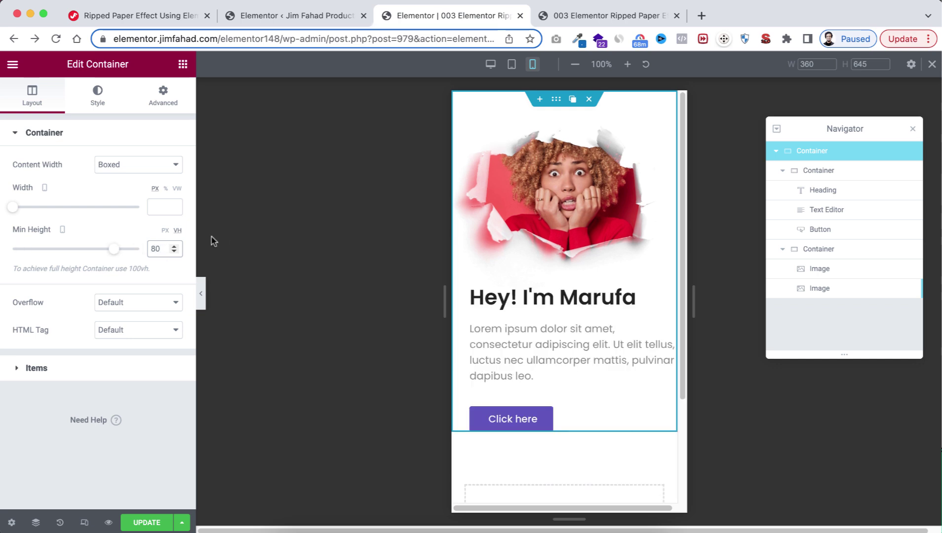
click(912, 129)
click(912, 129)
click(931, 70)
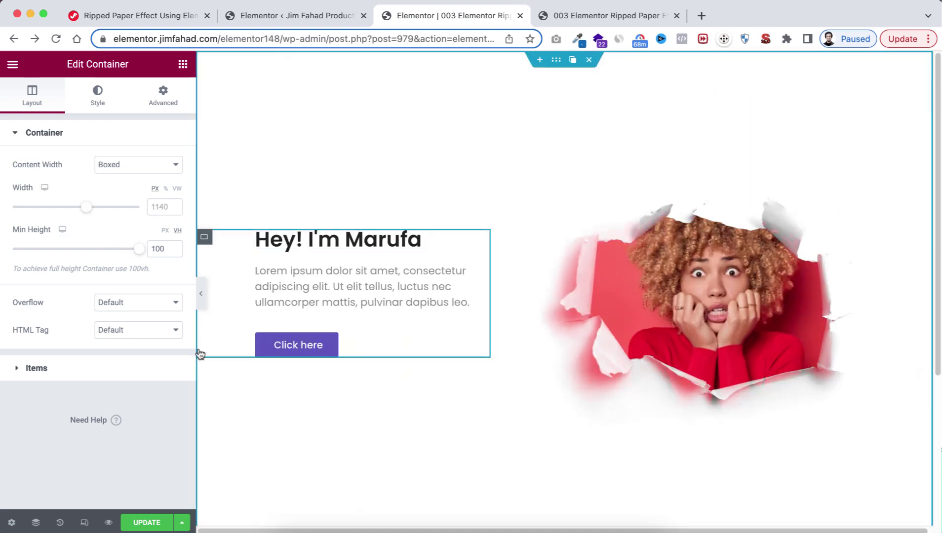
- Publish the hero section edits with Update, leaving the greeting beside the torn-paper portrait
click(137, 523)
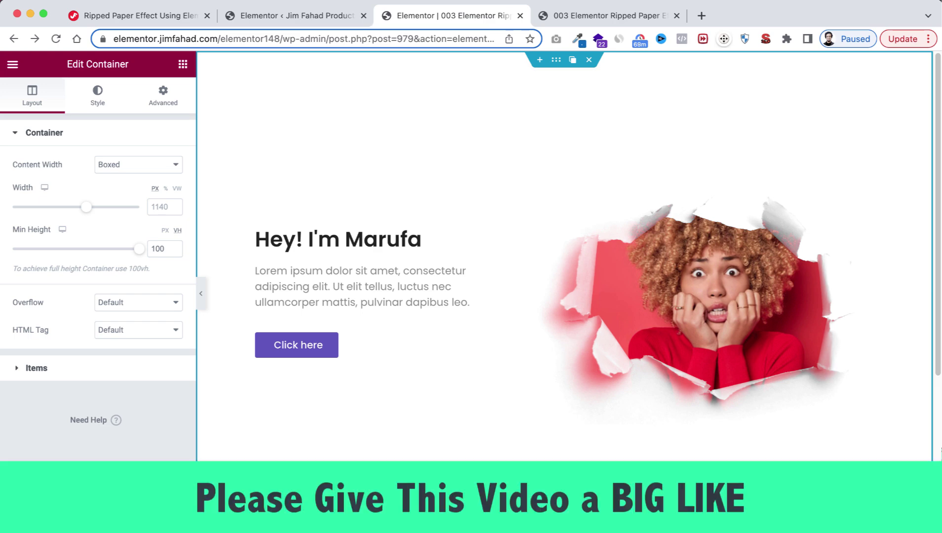